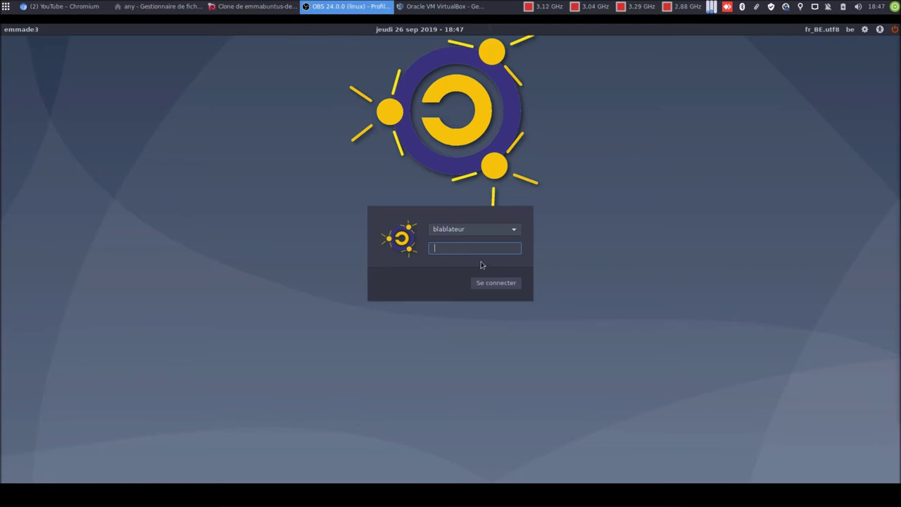
Enter the account password and log in to the desktop session.
text(******)
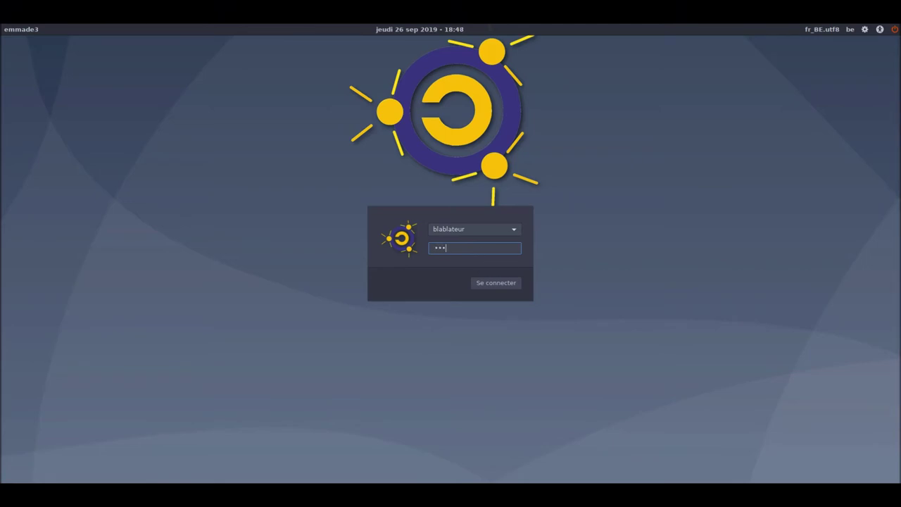
key(Return)
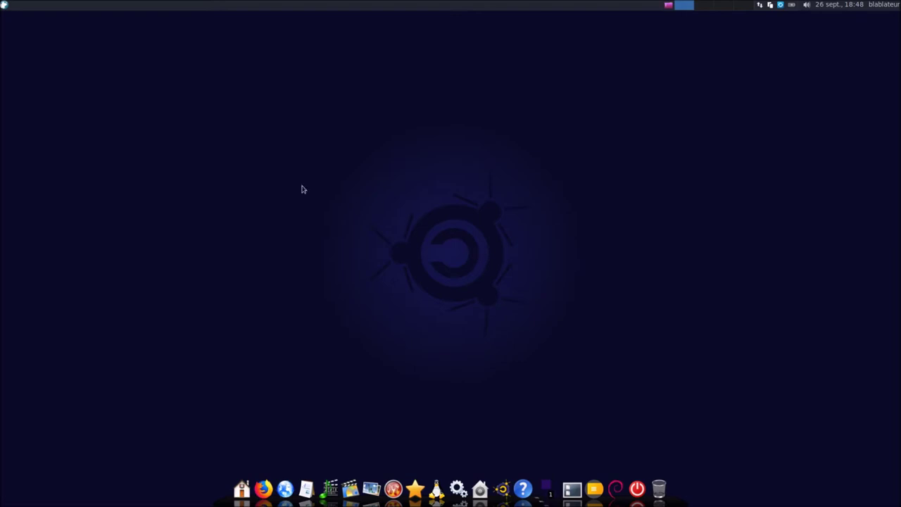
Search the applications for "emmab" and launch the Emmabuntüs - Bureau desktop configuration.
click(5, 4)
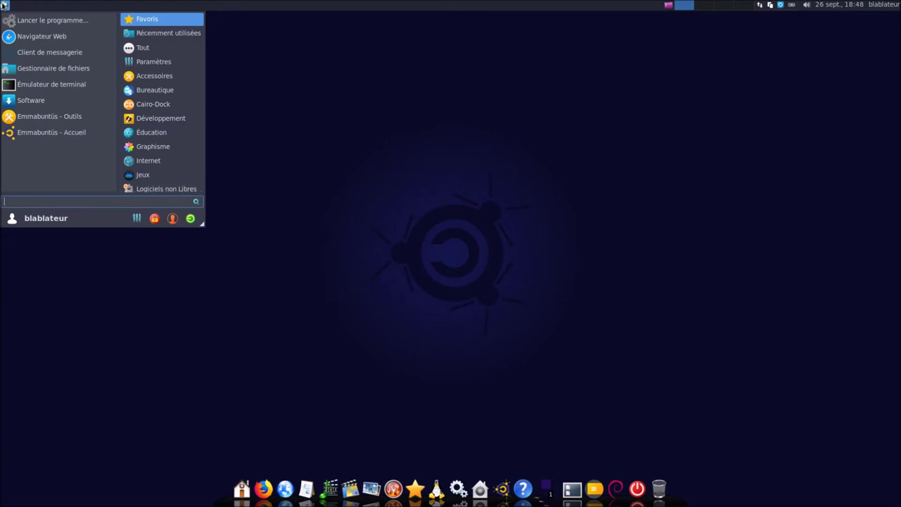
text(emmab)
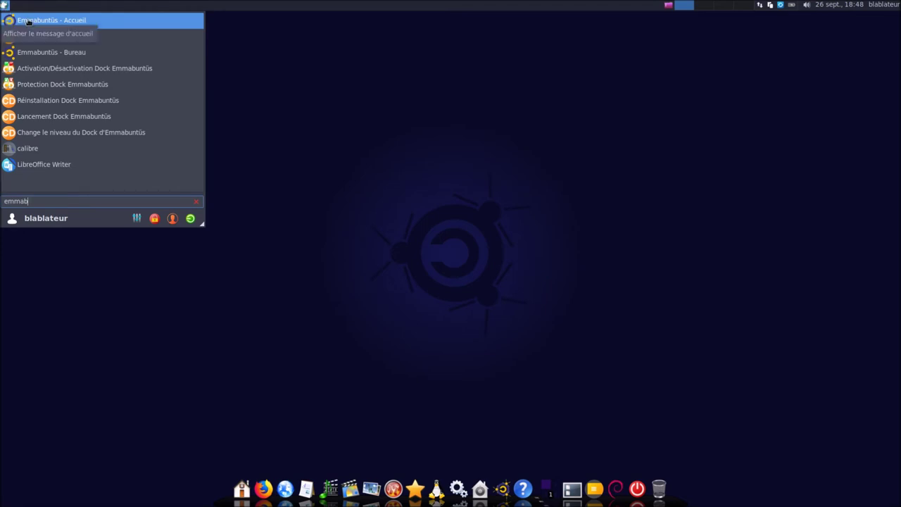
click(81, 54)
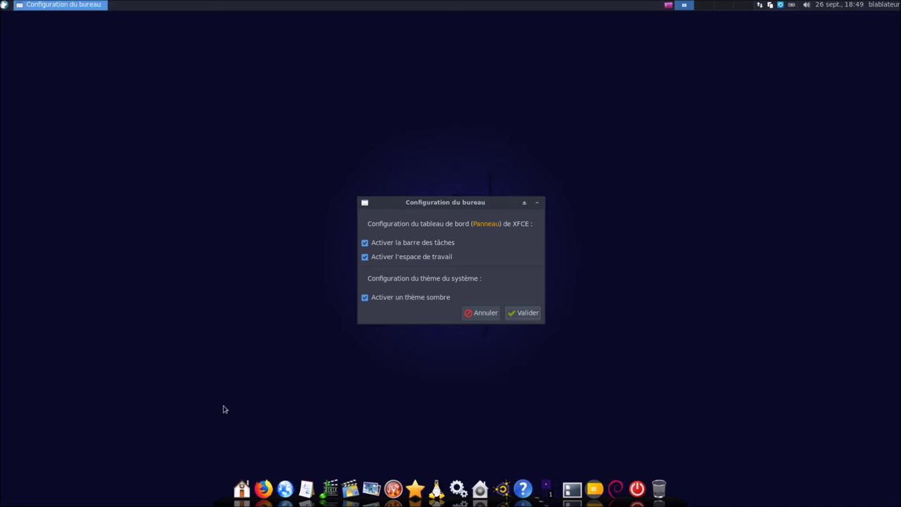
Open the home folder in an unmaximized file manager window and open a terminal window beside it.
click(241, 486)
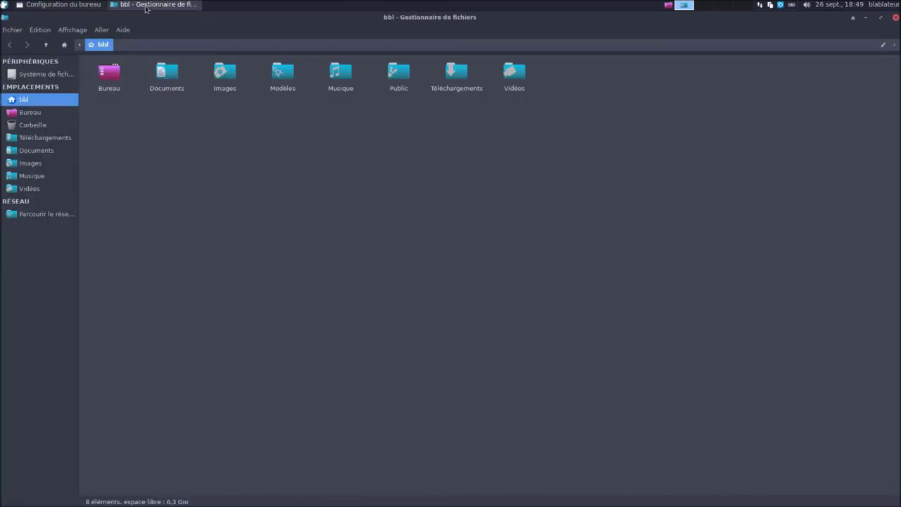
double_click(325, 21)
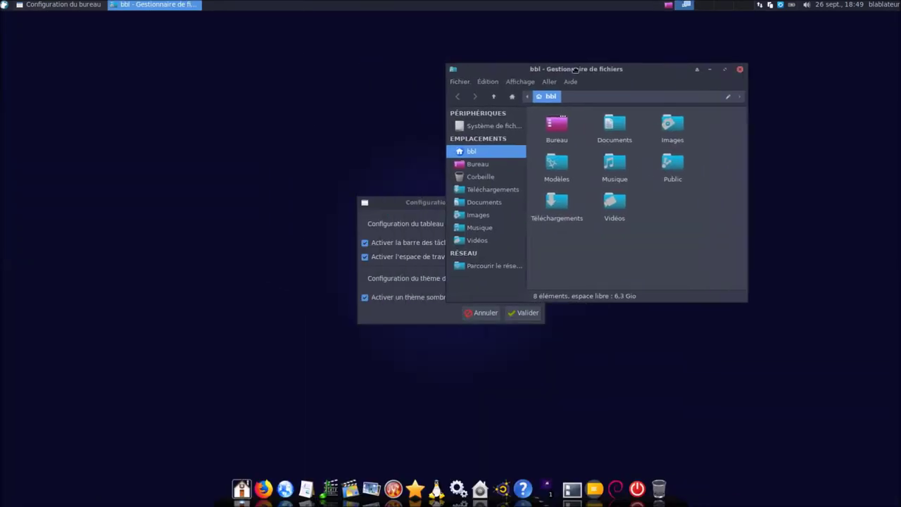
click(5, 5)
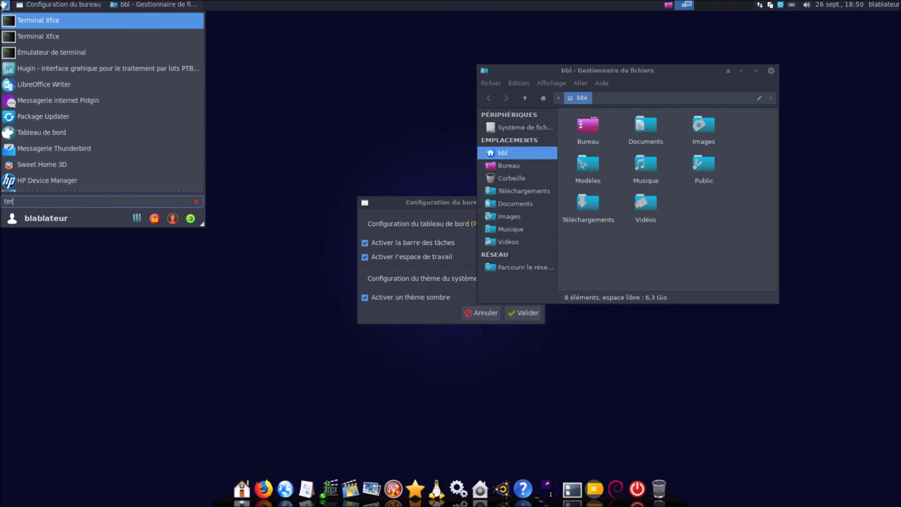
key(Escape)
key(ctrl+alt+t)
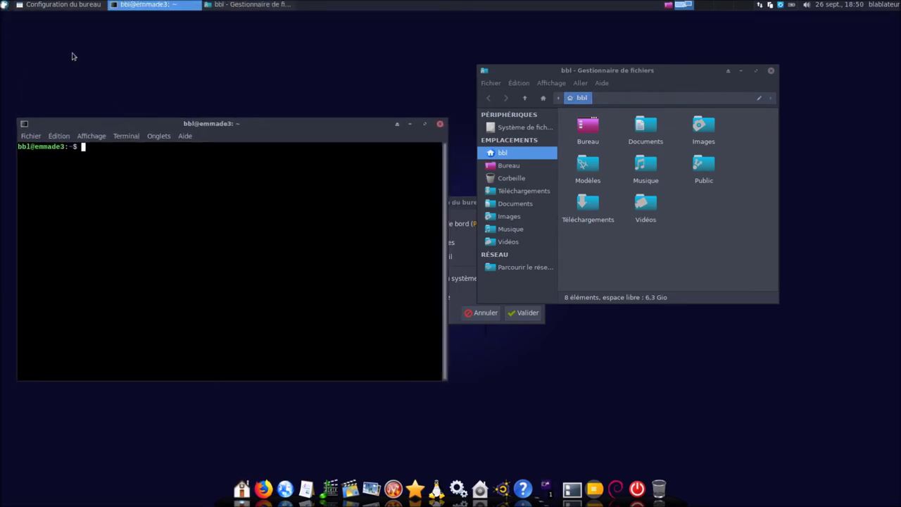
drag(92, 124, 99, 131)
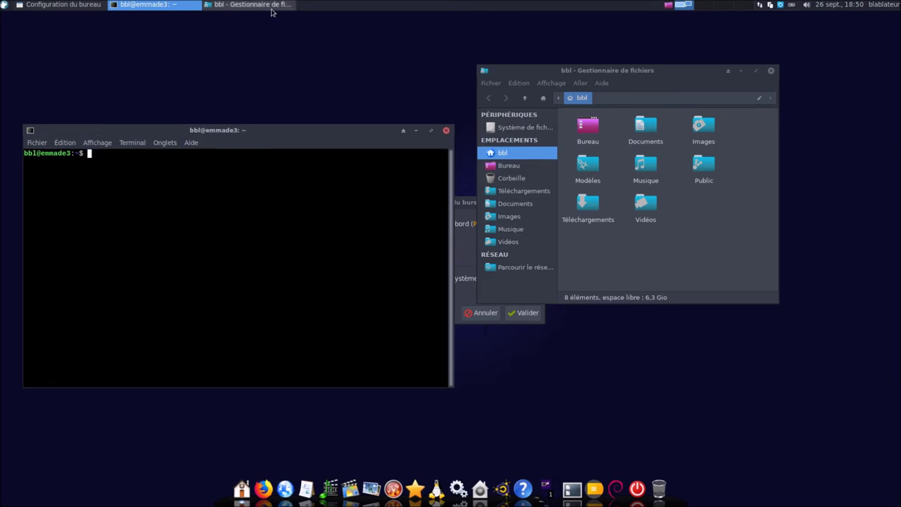
Disable "Activer la barre des tâches" in the desktop configuration and apply the change.
click(465, 204)
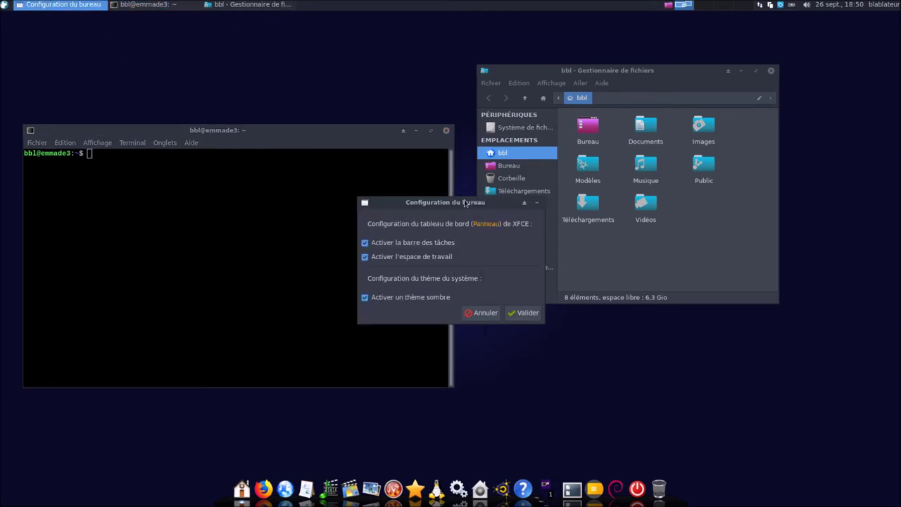
click(365, 244)
click(512, 316)
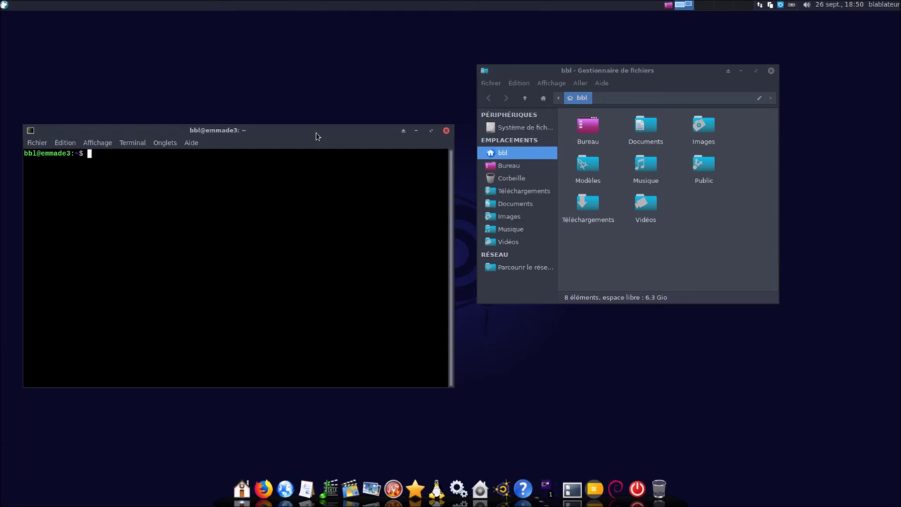
Search the applications for "emm" and reopen the Emmabuntüs - Bureau desktop configuration.
click(3, 7)
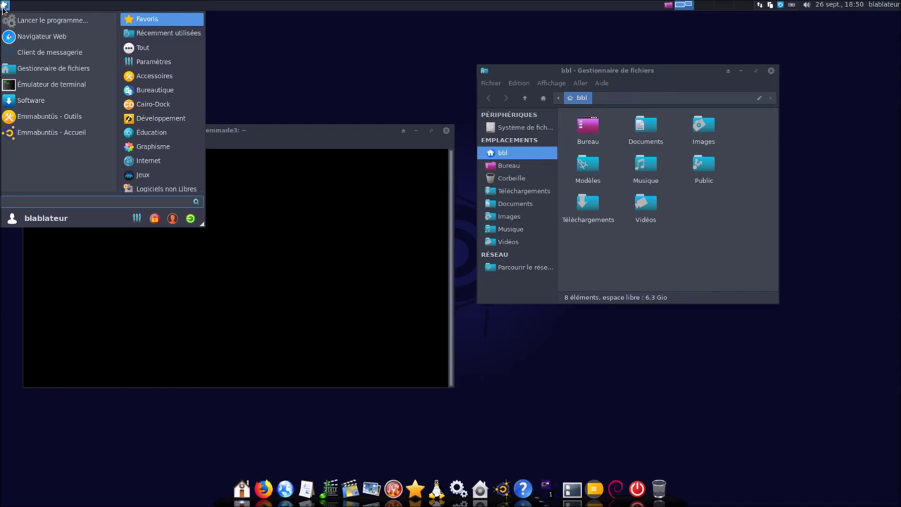
text(emm)
key(Down)
key(Down)
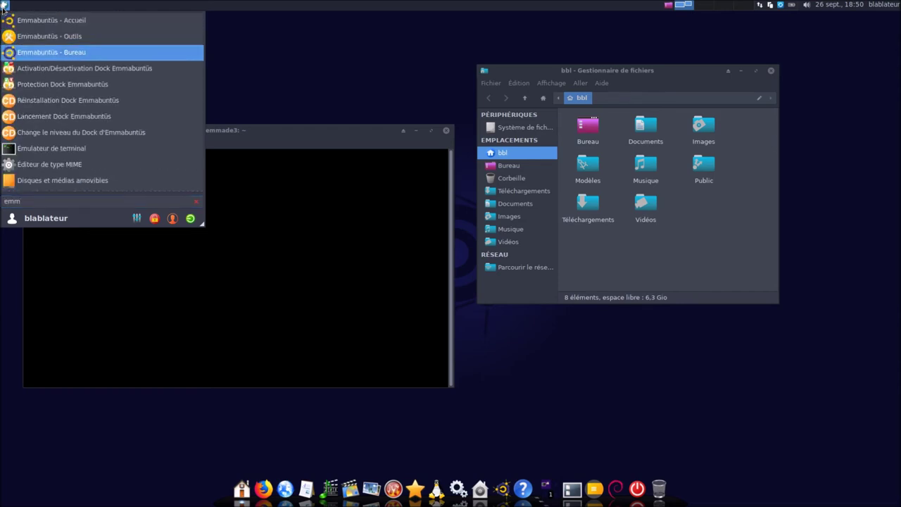
key(Return)
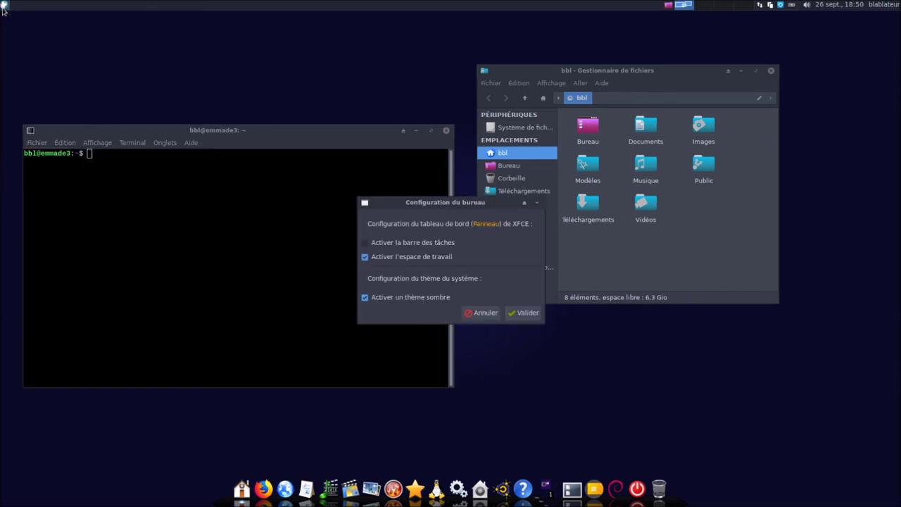
Switch through the workspaces and back to the first, and disable and apply "Activer l'espace de travail" in the desktop configuration.
click(365, 258)
click(706, 7)
click(744, 6)
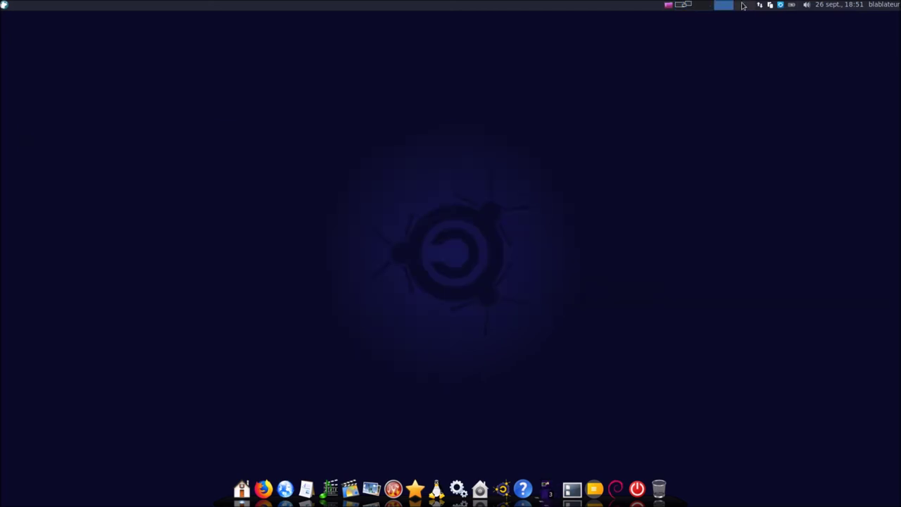
click(725, 7)
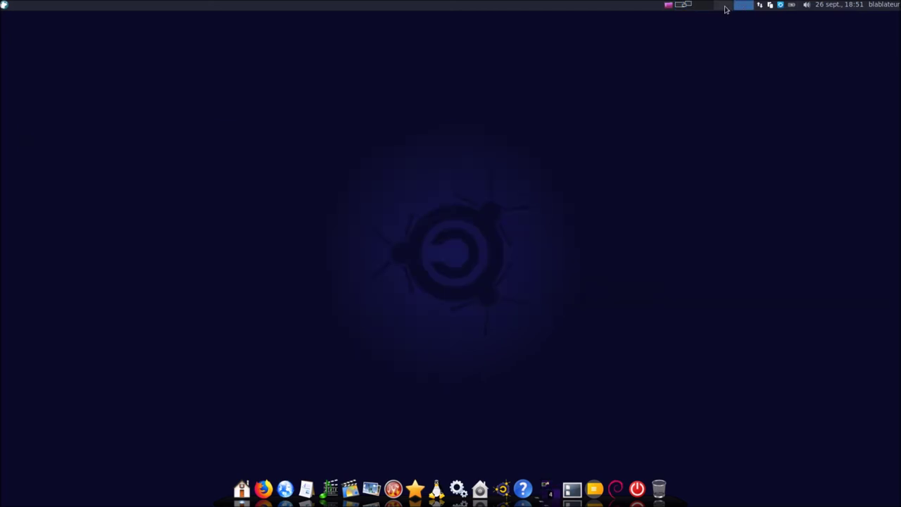
click(685, 7)
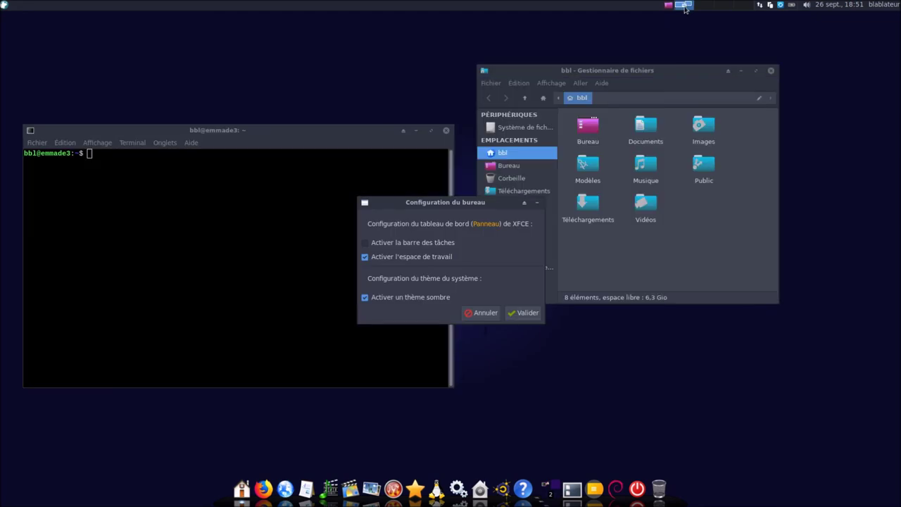
click(365, 257)
click(528, 313)
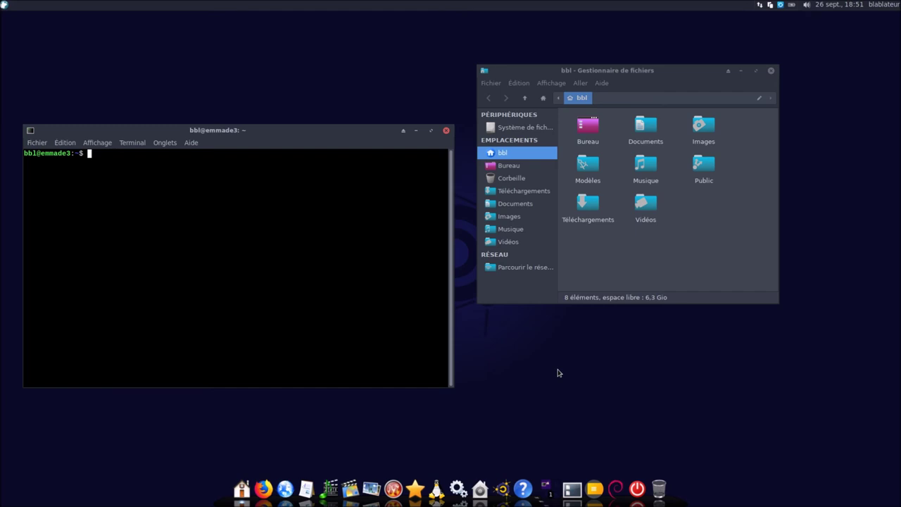
Disable "Activer un thème sombre" in the Emmabuntüs - Bureau configuration and apply the light theme.
click(3, 7)
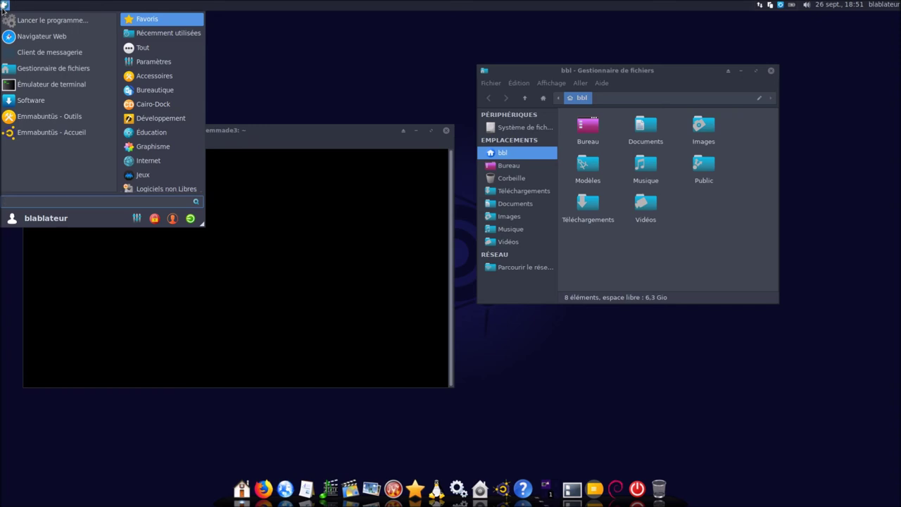
text(emma)
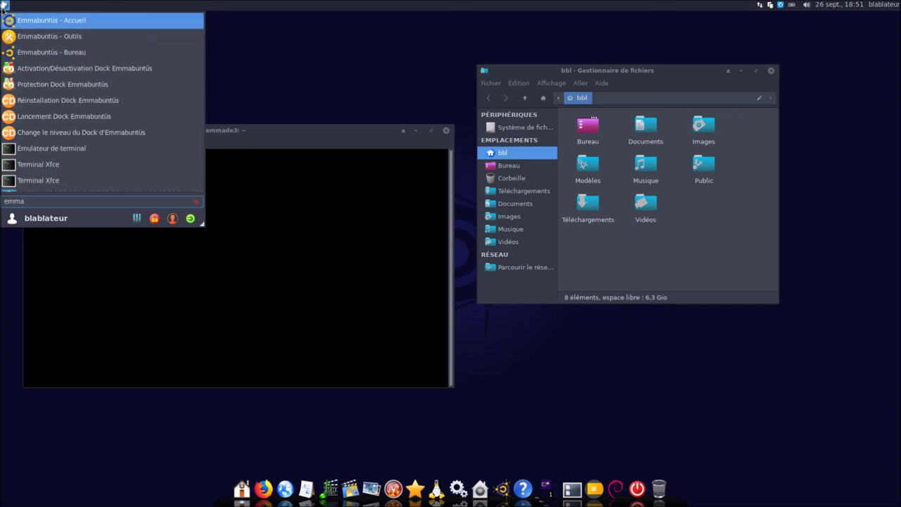
key(Down)
key(Down)
key(Return)
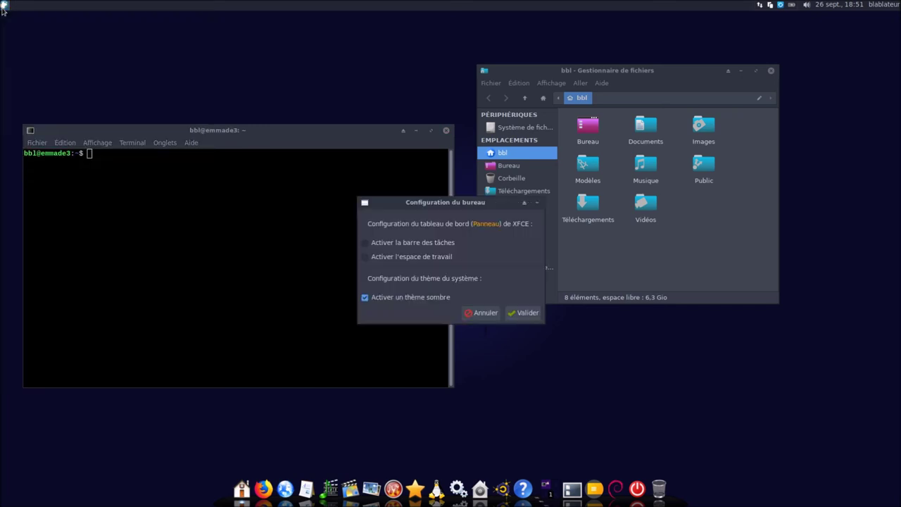
click(366, 297)
click(517, 317)
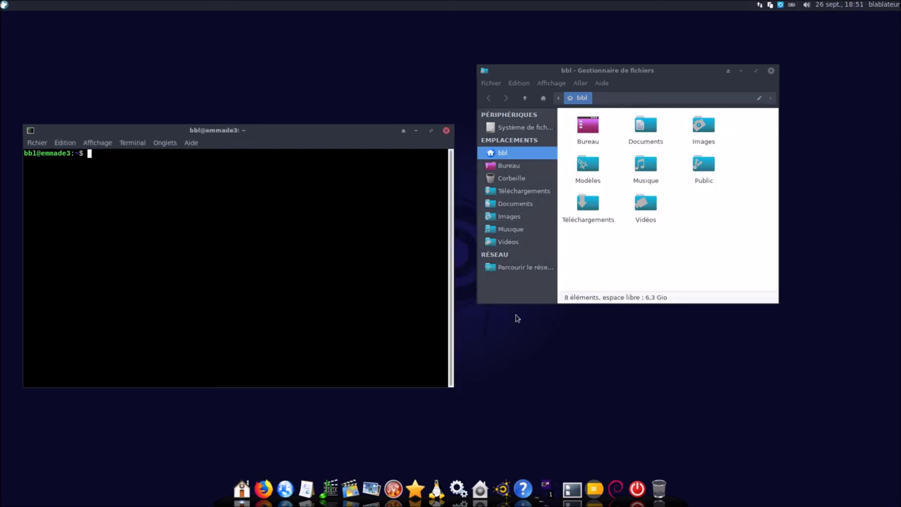
Close the terminal and file manager windows, and reopen the home folder in a new file manager window.
click(447, 131)
click(771, 71)
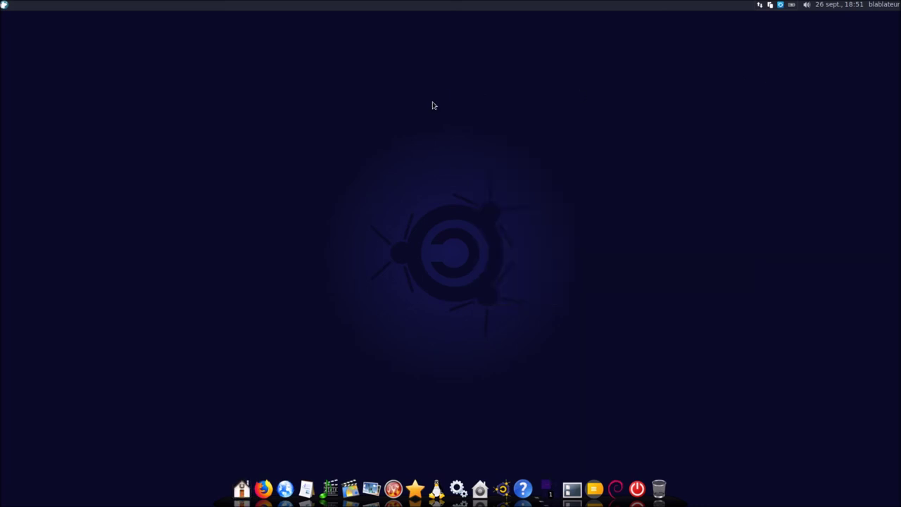
click(241, 491)
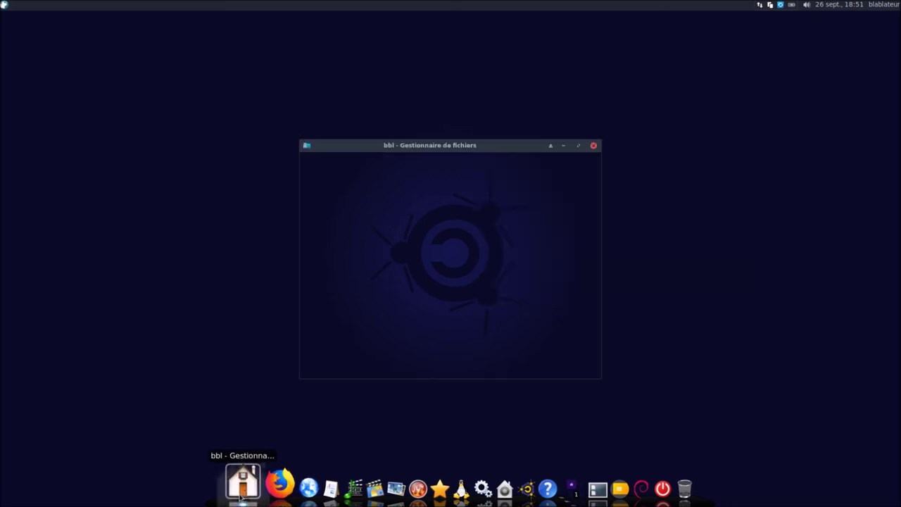
mouse_move(469, 149)
mouse_down()
mouse_move(480, 104)
mouse_move(492, 125)
mouse_up()
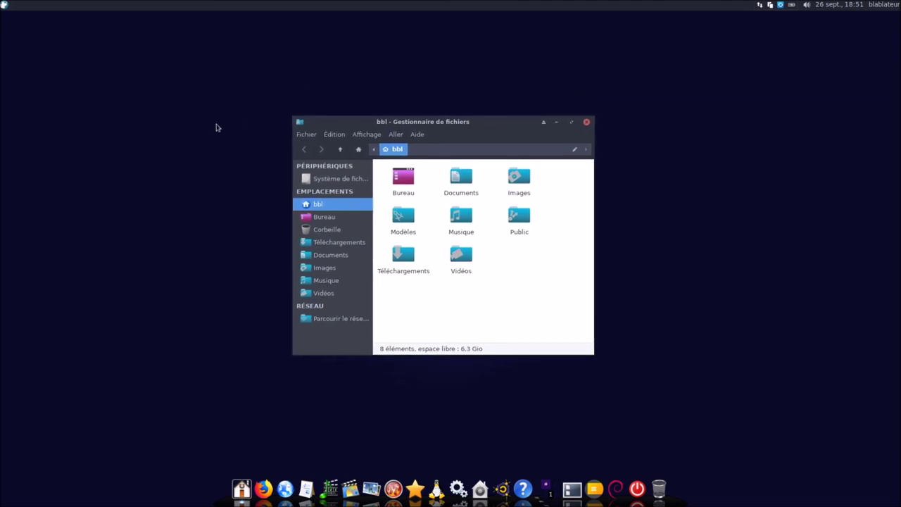
Re-enable "Activer un thème sombre" in the Emmabuntüs - Bureau configuration and apply it.
click(4, 5)
text(emm)
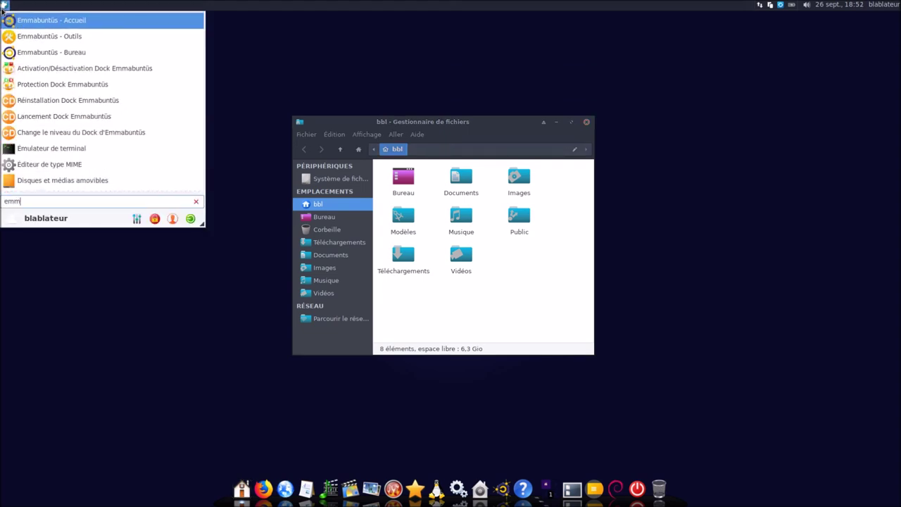
key(Down)
key(Down)
key(Return)
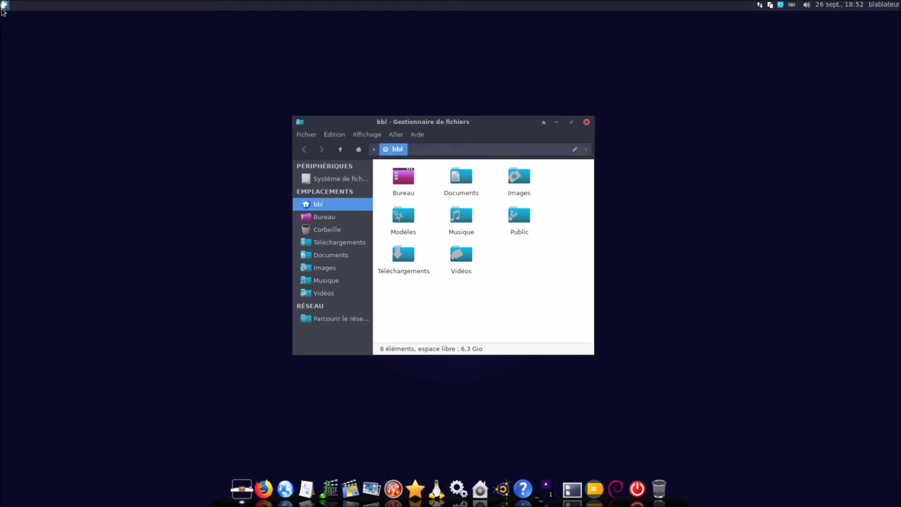
click(367, 298)
click(512, 316)
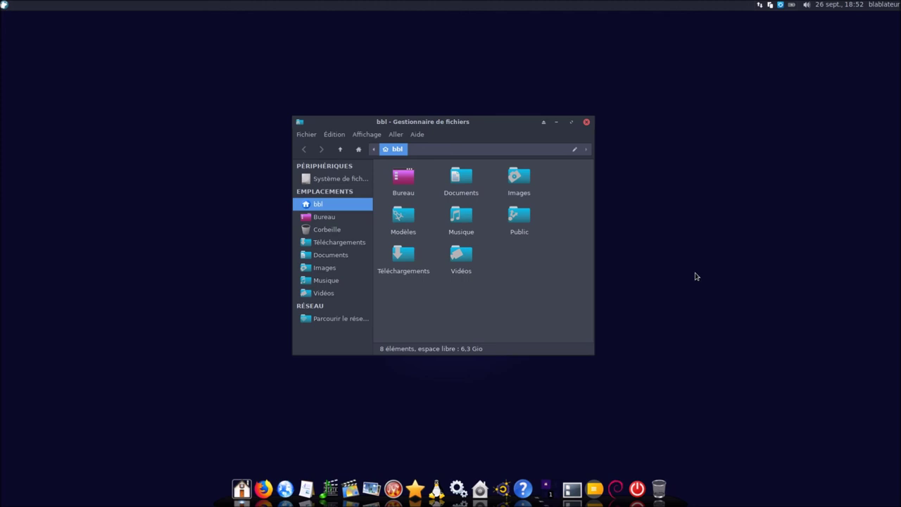
Re-enable "Activer la barre des tâches" and "Activer l'espace de travail" in the Emmabuntüs - Bureau configuration and apply them.
click(4, 5)
text(emm)
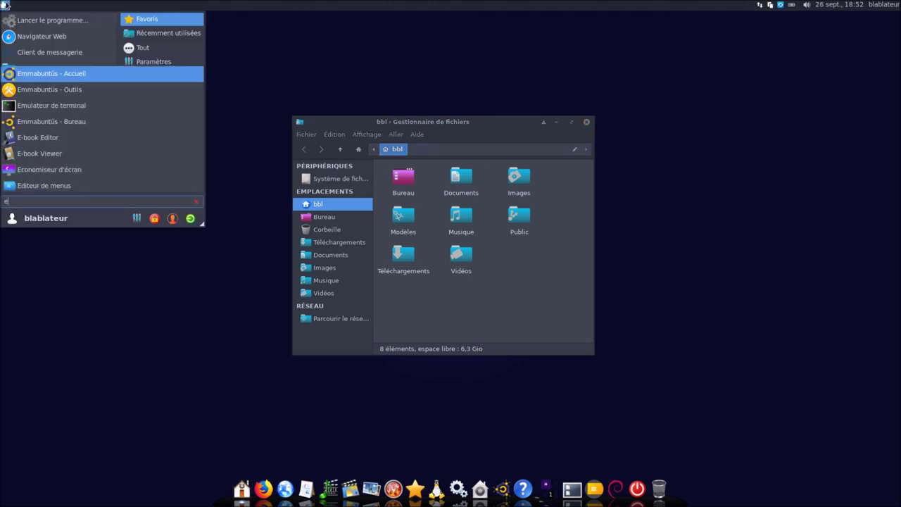
key(Down)
key(Down)
key(Return)
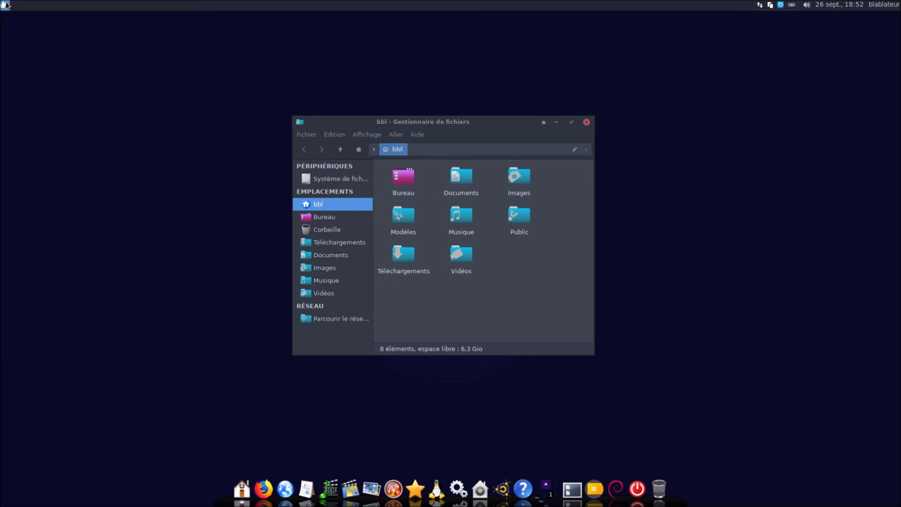
click(365, 243)
click(365, 258)
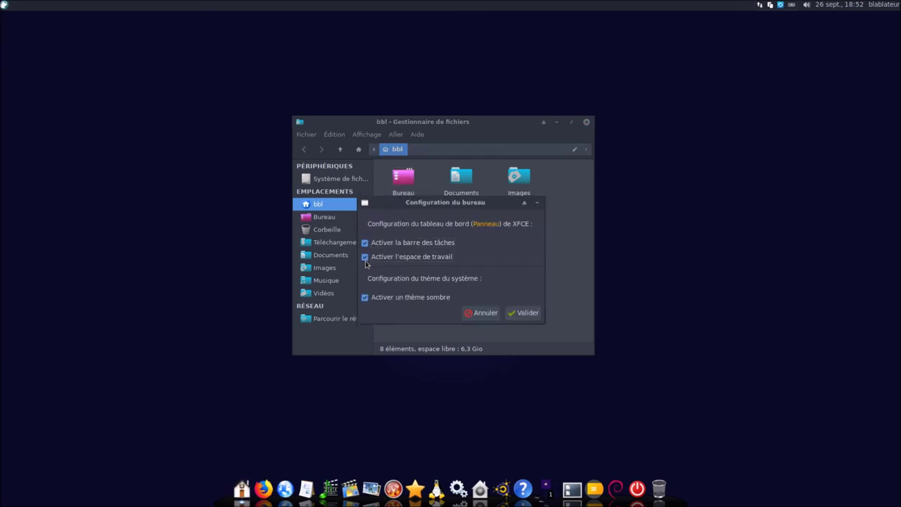
click(525, 313)
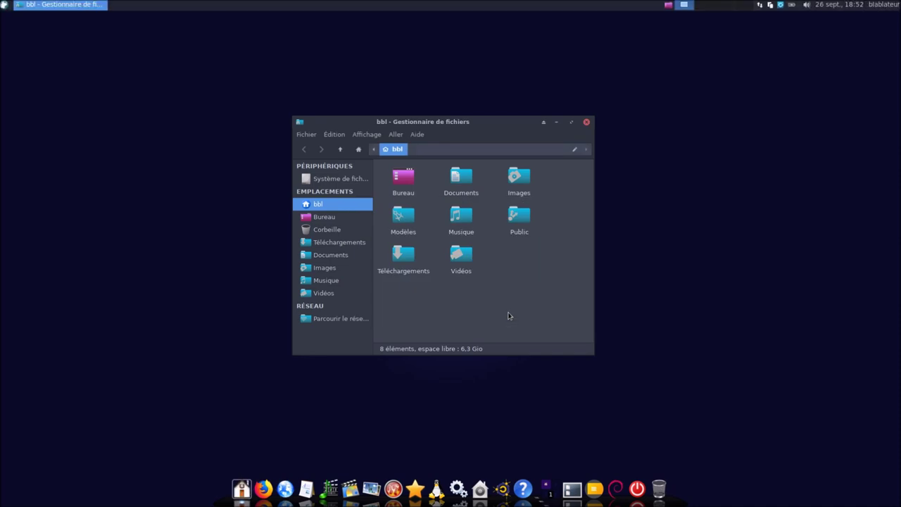
mouse_move(464, 122)
mouse_down()
mouse_move(452, 113)
mouse_move(471, 121)
mouse_up()
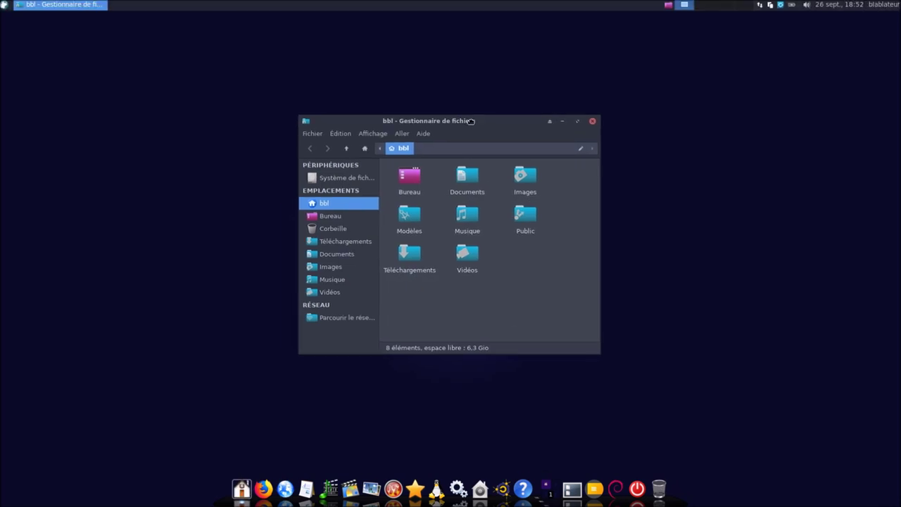